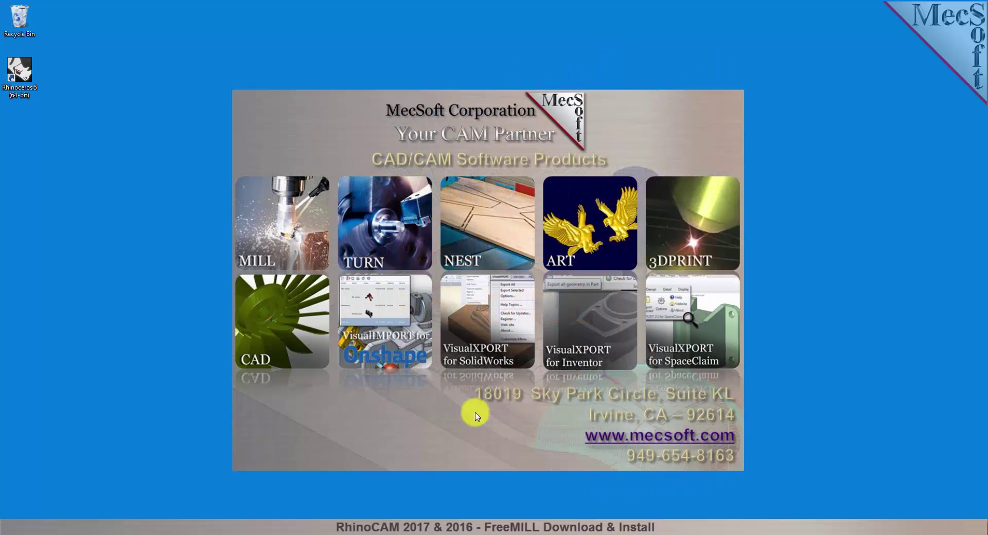
- Launch Rhinoceros 5 to bring up the RhinoCAM 2016 Get Started welcome window
left_click(23, 93)
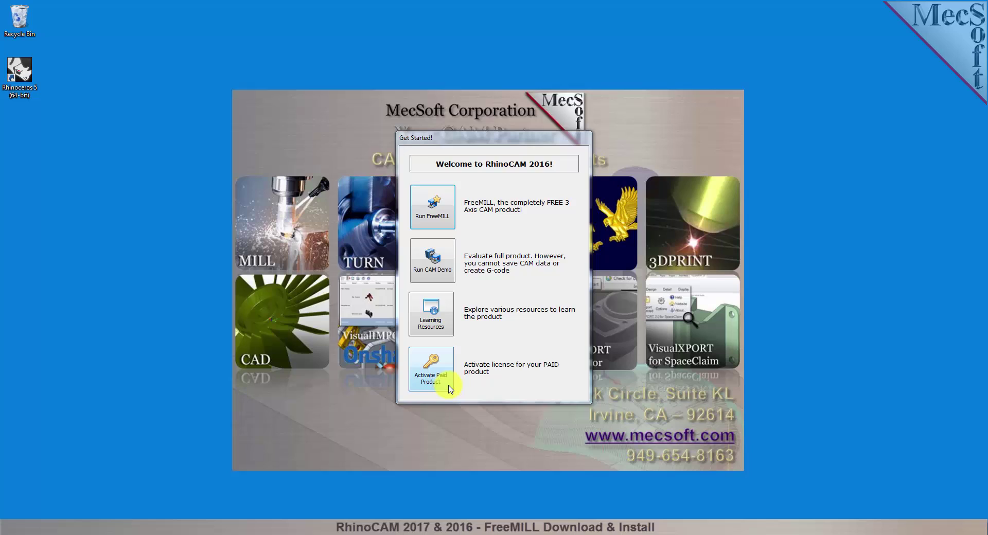
- Run FreeMILL and confirm it is the active RhinoCAM 2016 product
left_click(434, 215)
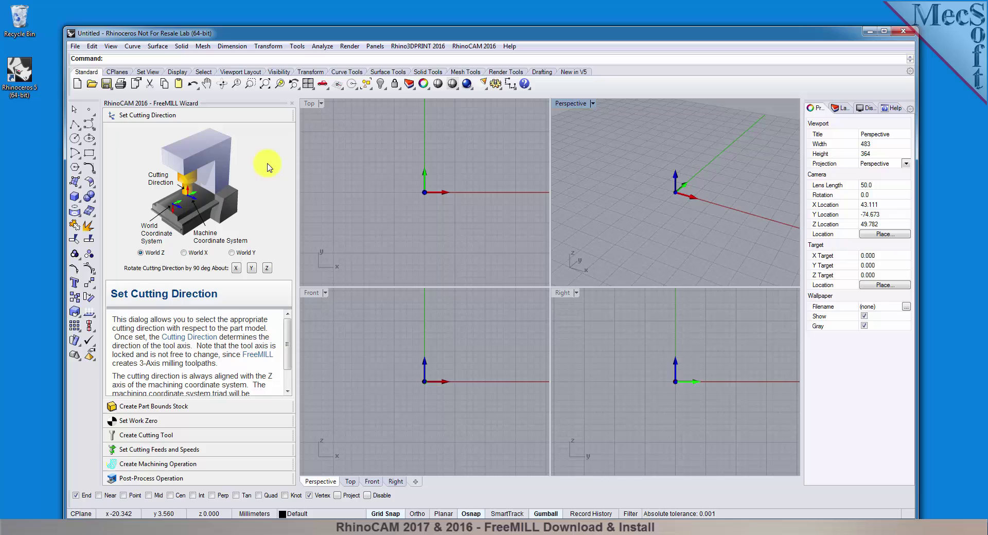
left_click(494, 47)
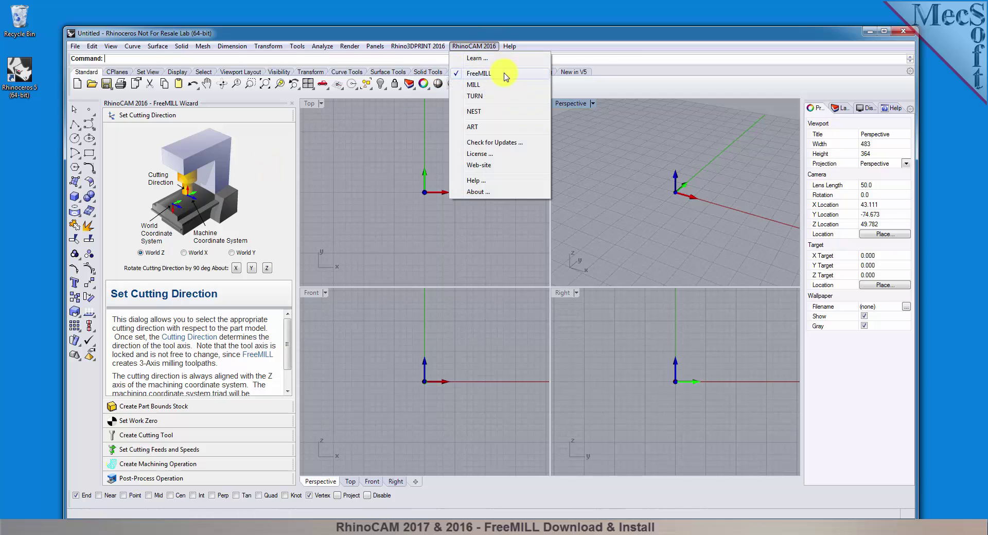
left_click(503, 302)
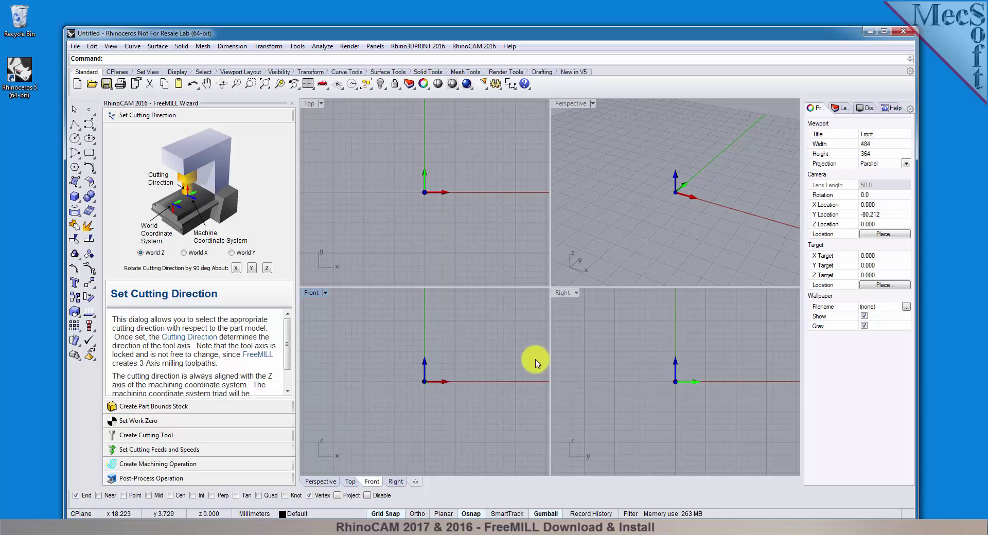
- Open Cap.3dm from the RhinoCAM 2016 QuickStart folder
left_click(75, 45)
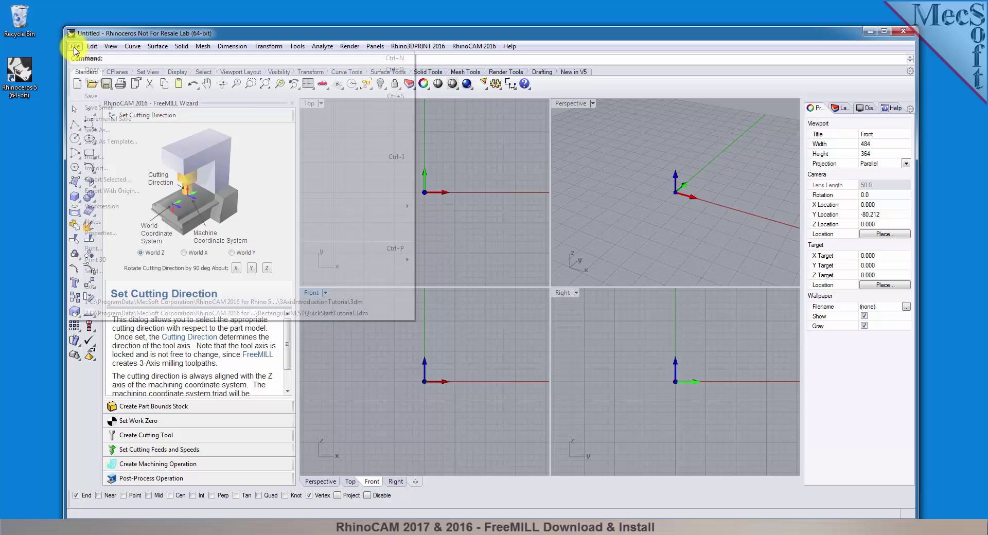
left_click(86, 71)
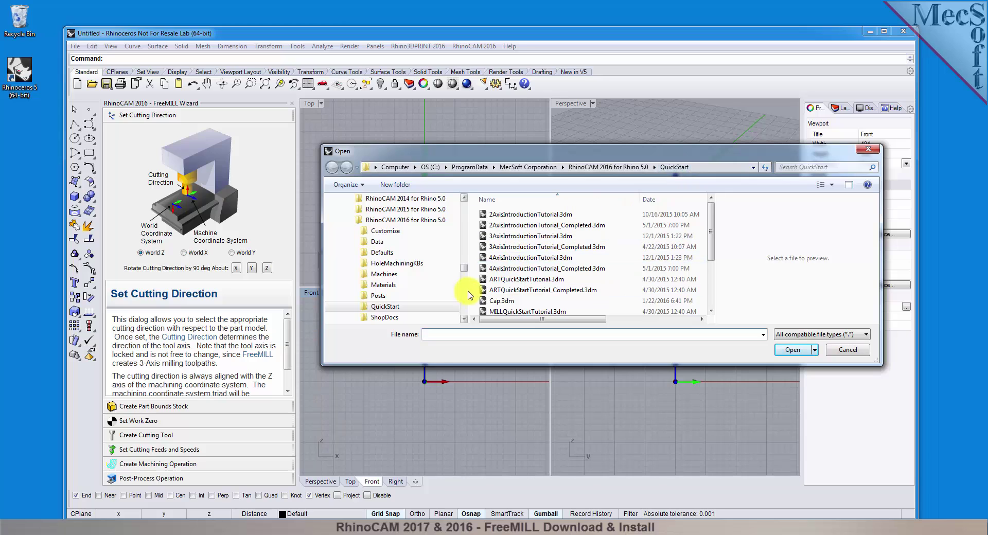
left_click(503, 301)
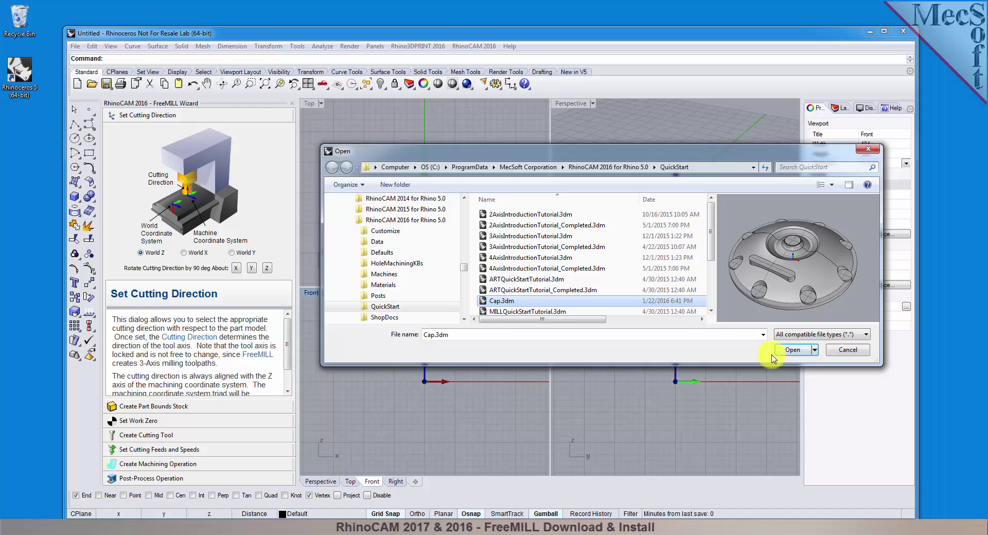
left_click(798, 350)
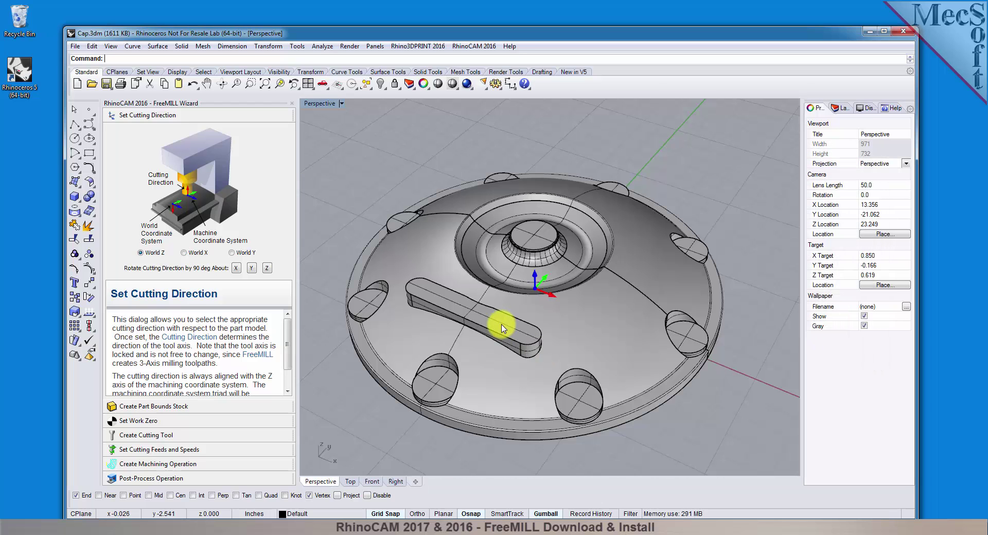
mouse_move(581, 348)
right_mouse_down()
mouse_move(565, 349)
mouse_move(579, 302)
mouse_move(584, 223)
mouse_move(591, 337)
right_mouse_up()
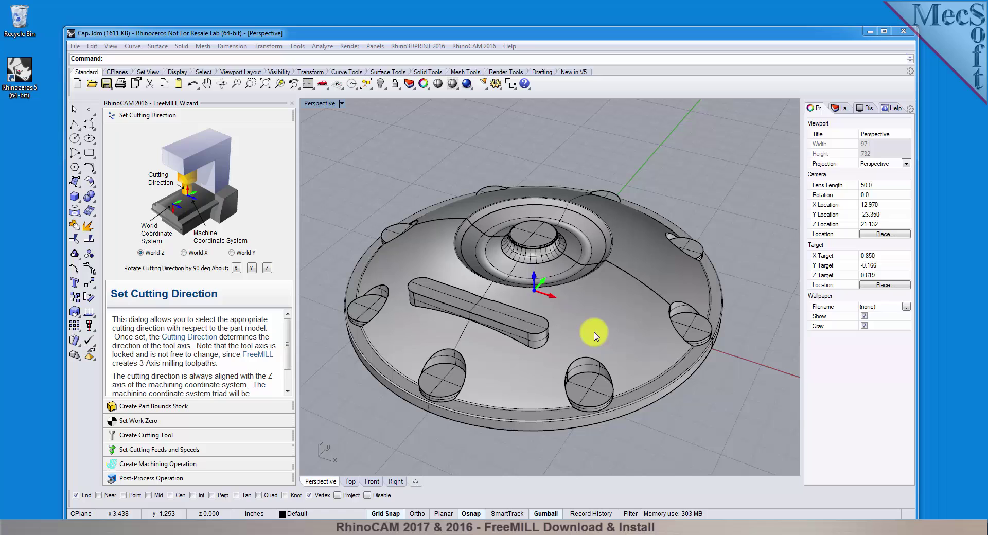
left_click(232, 254)
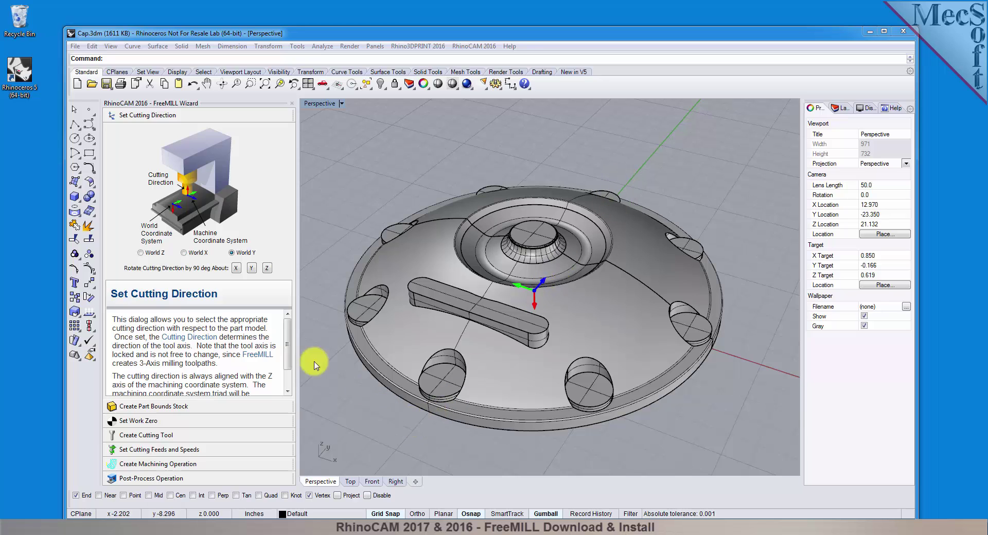
left_click(141, 253)
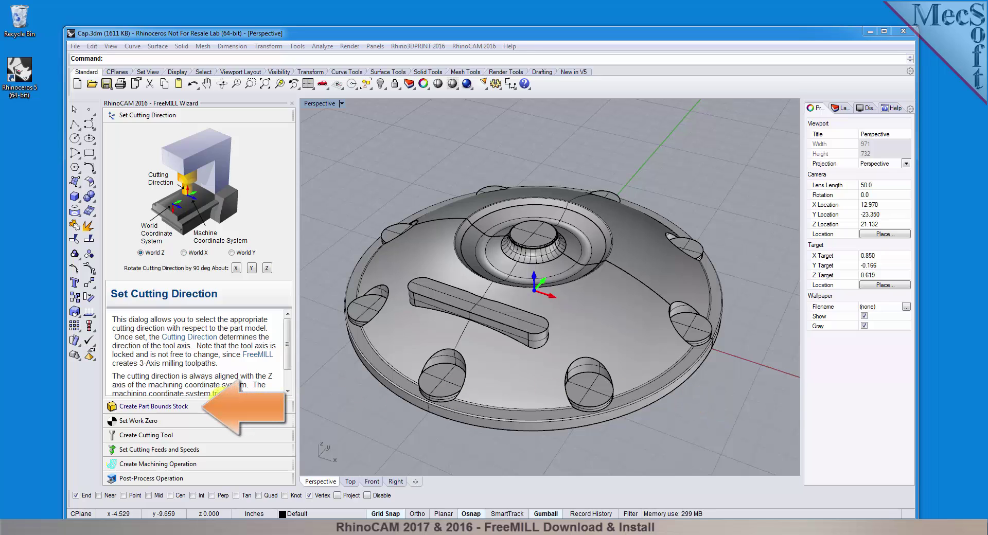
- Create a 16 × 16 × 3 part-bounds stock, keeping X, Y and Z+ offsets at 0
left_click(203, 410)
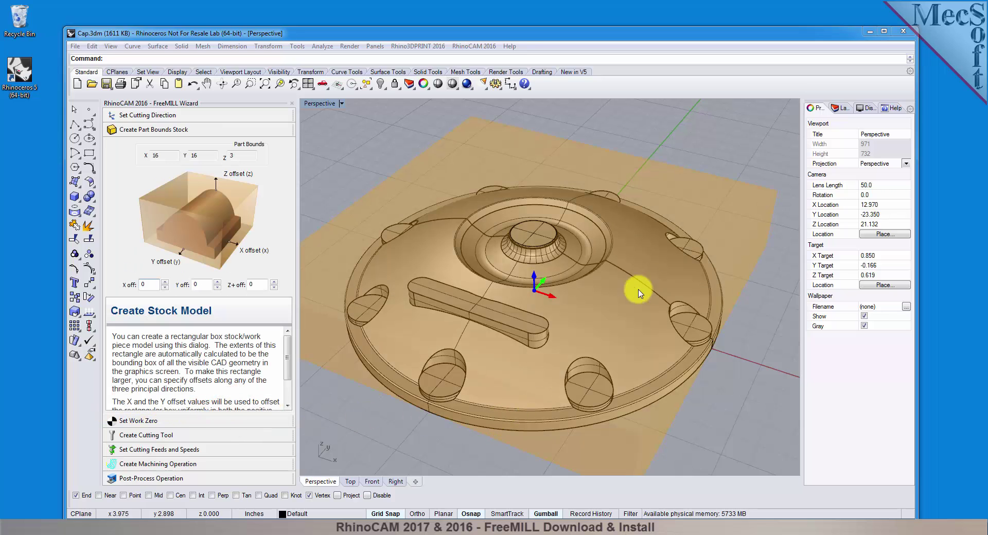
scroll(503, 283, "down", 4)
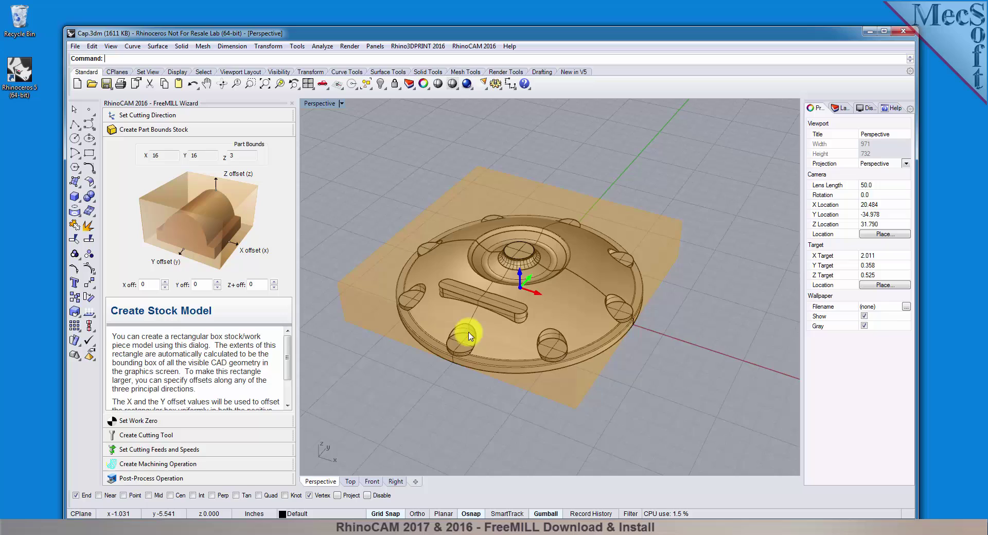
mouse_move(487, 340)
right_mouse_down()
mouse_move(486, 284)
mouse_move(543, 287)
mouse_move(479, 320)
mouse_move(483, 350)
right_mouse_up()
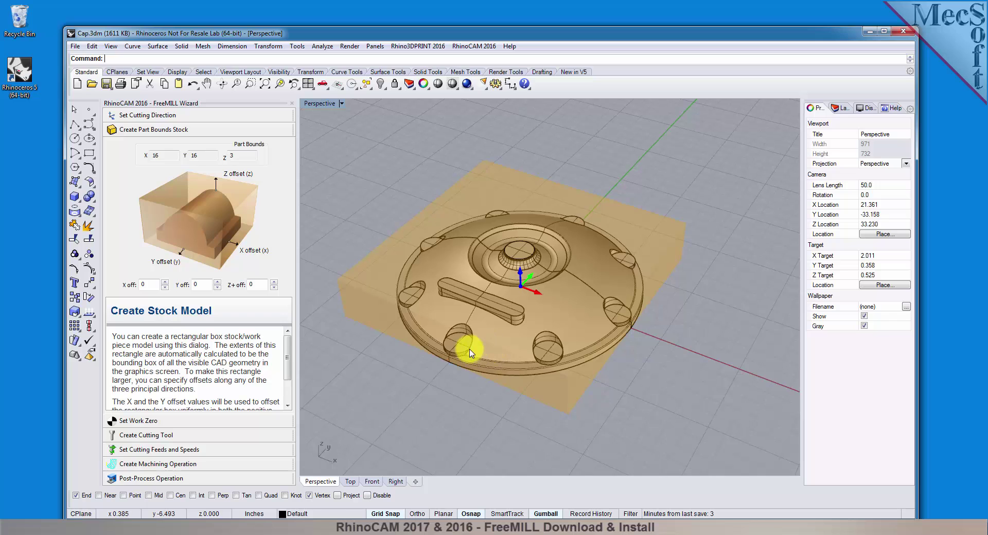
right_click_drag(564, 371, 593, 373)
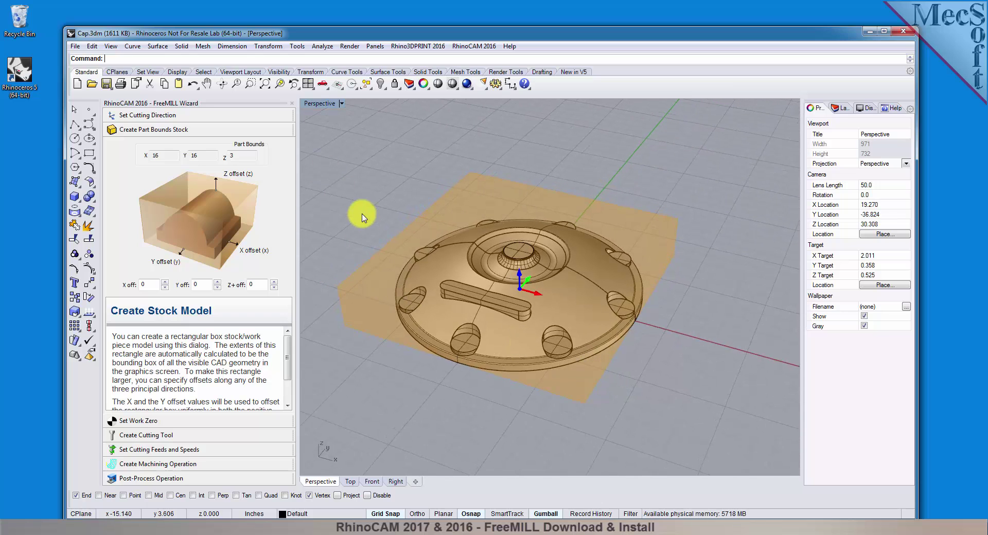
scroll(357, 213, "up", 2)
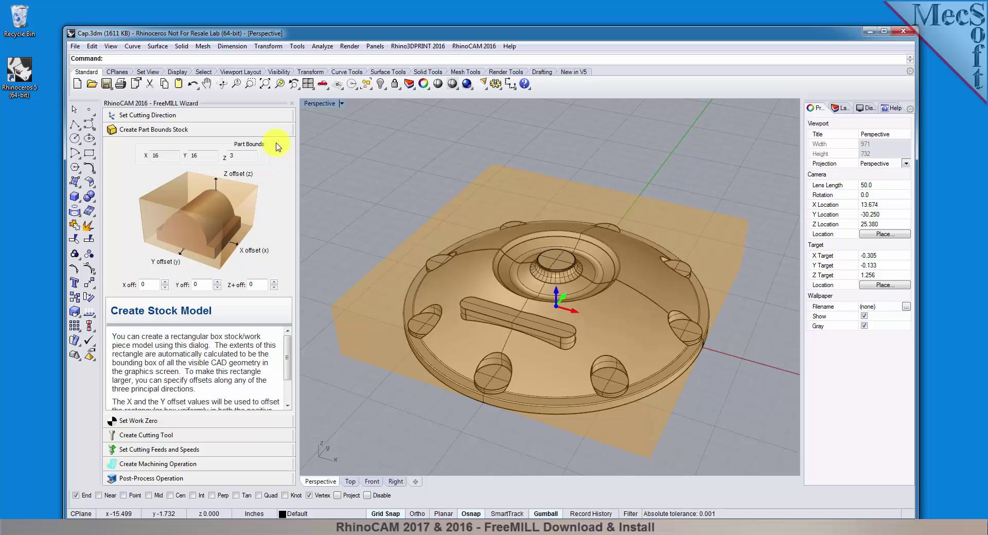
double_click(146, 284)
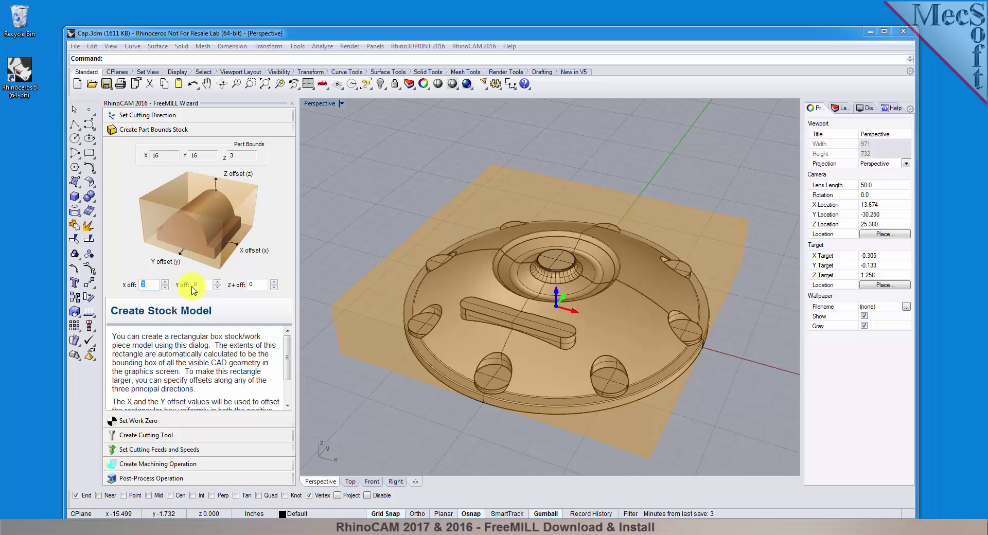
double_click(210, 285)
double_click(253, 285)
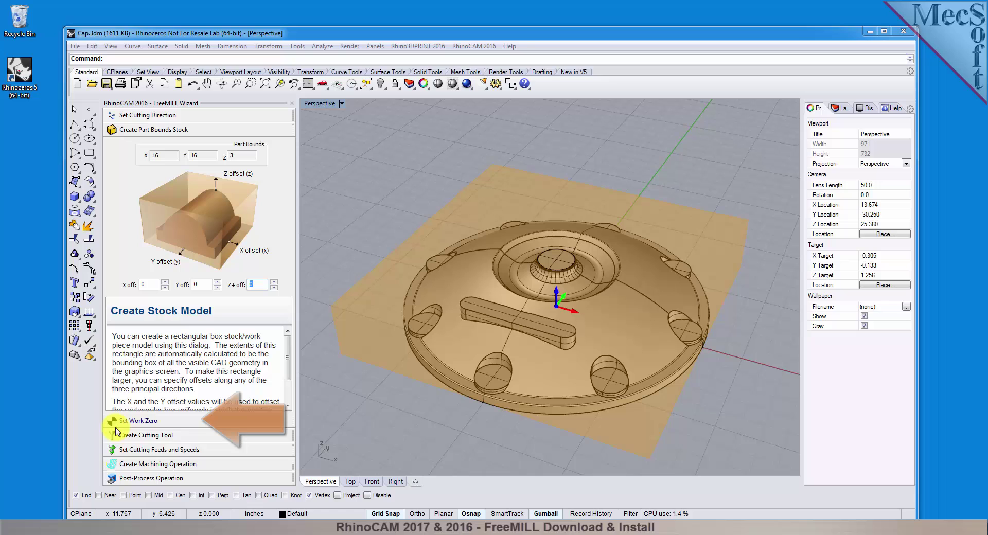
- Place work zero on the stock box at Highest Z, South West corner
left_click(170, 422)
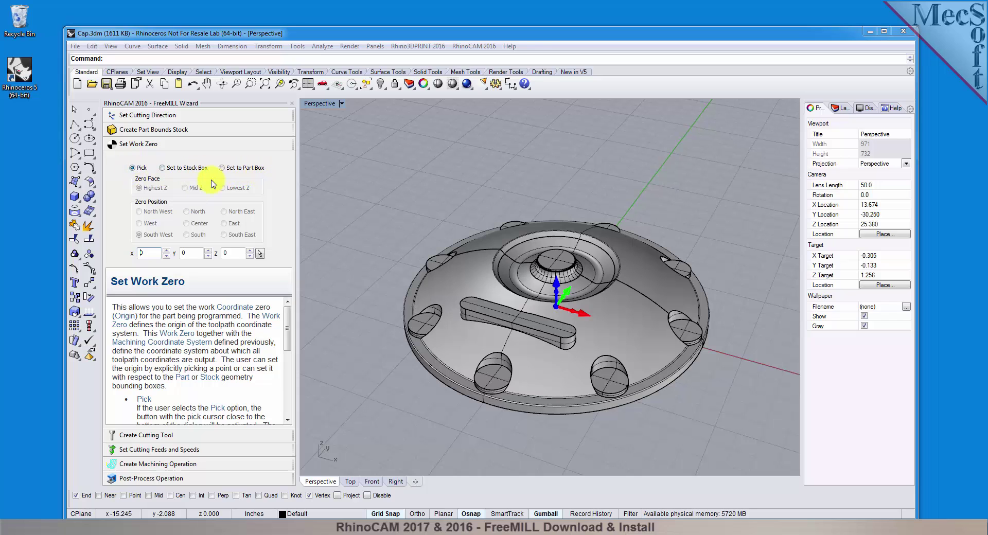
left_click(162, 168)
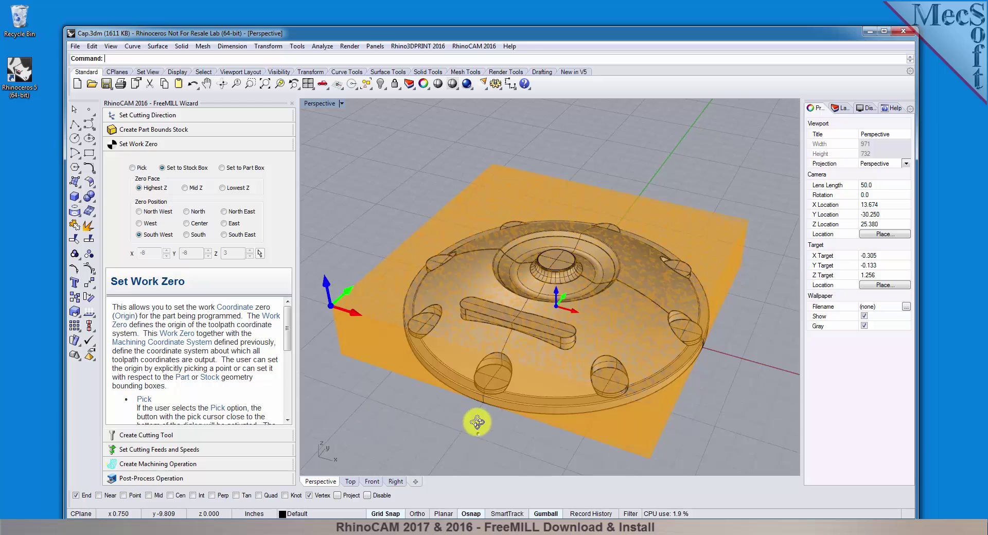
mouse_move(478, 432)
right_mouse_down()
mouse_move(474, 309)
mouse_move(463, 427)
right_mouse_up()
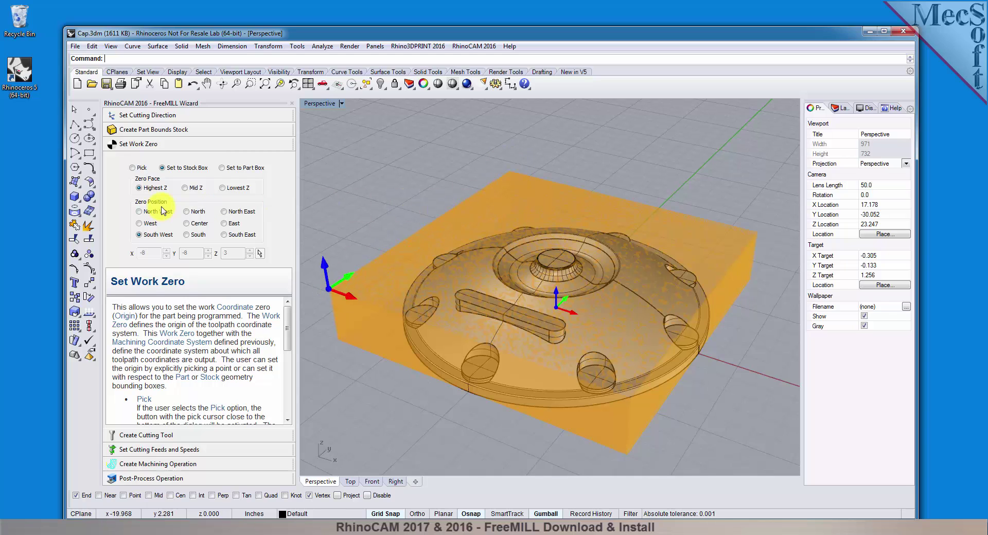
- Move work zero to the stock's North West corner at X -8, Y 8, Z 3
left_click(139, 211)
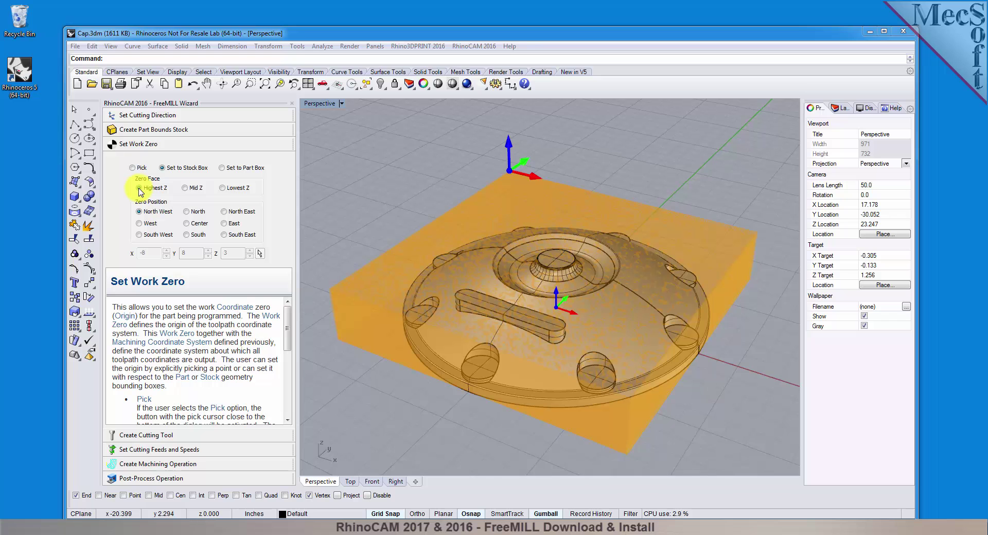
mouse_move(547, 360)
right_mouse_down()
mouse_move(546, 330)
mouse_move(536, 369)
mouse_move(545, 362)
right_mouse_up()
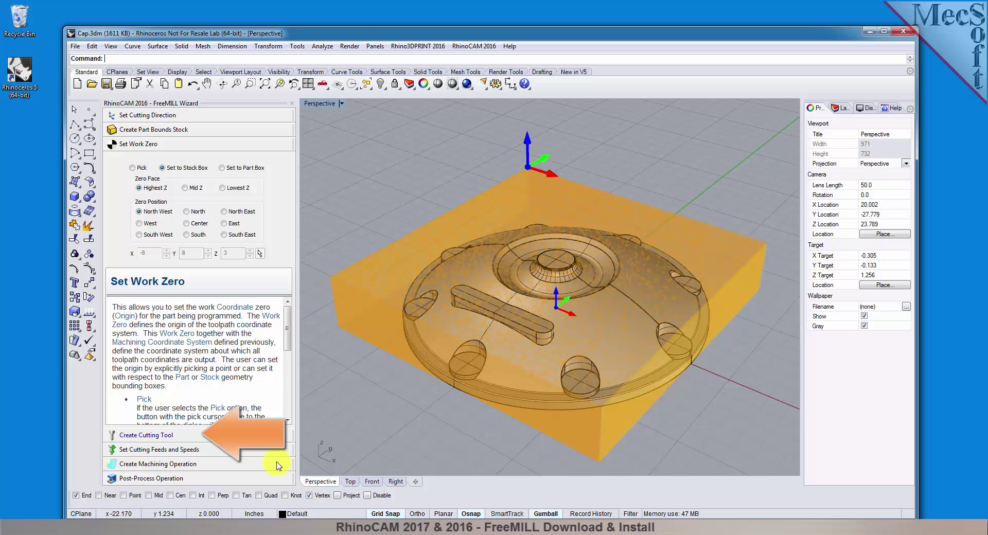
- Define a 0.5-diameter ball mill with 2.5 flute, 1.5 holder and 4 tool length
left_click(189, 437)
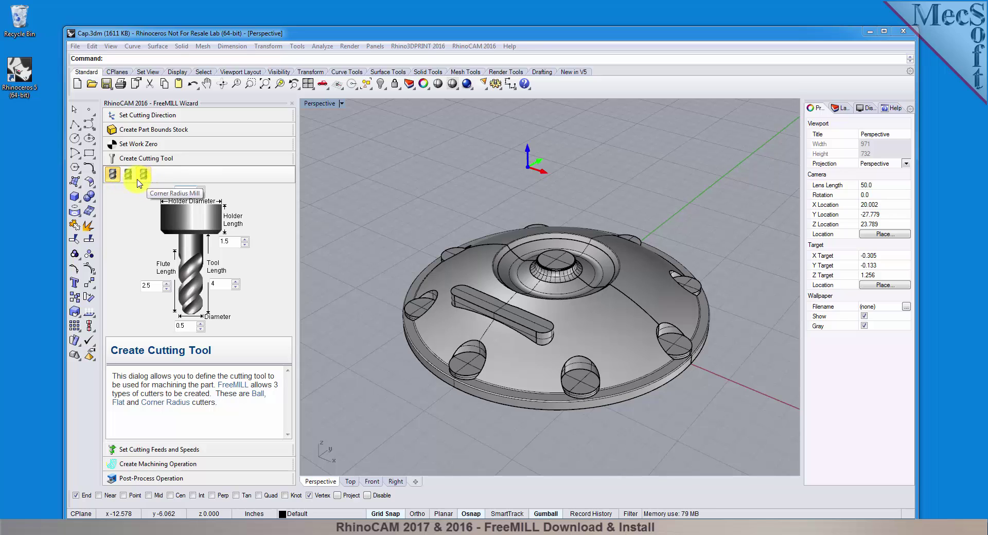
left_click(128, 177)
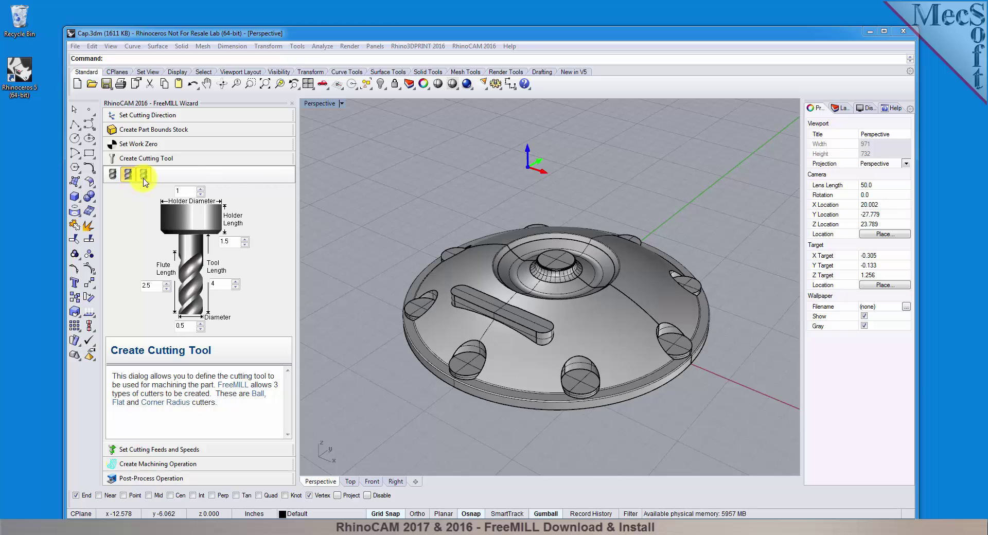
left_click(142, 177)
left_click(112, 175)
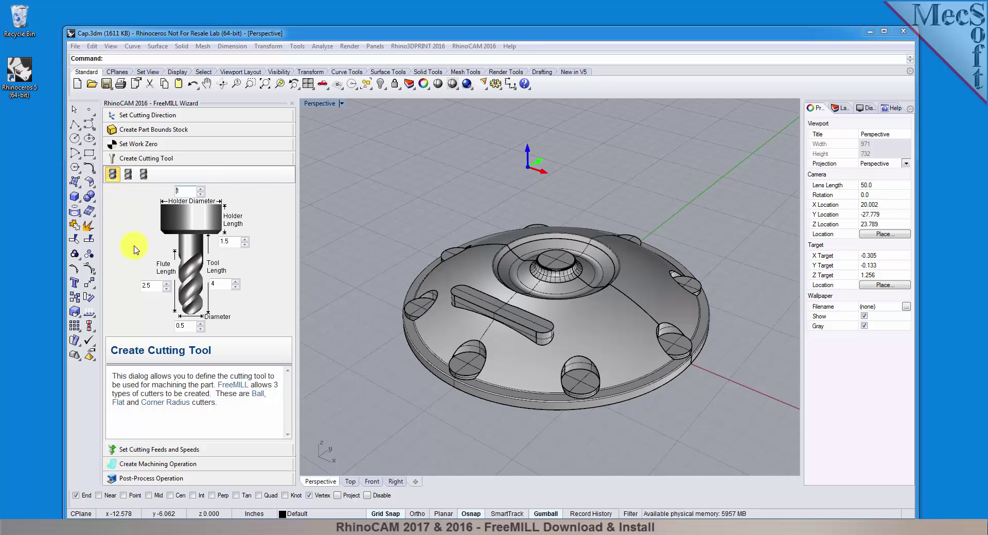
double_click(182, 325)
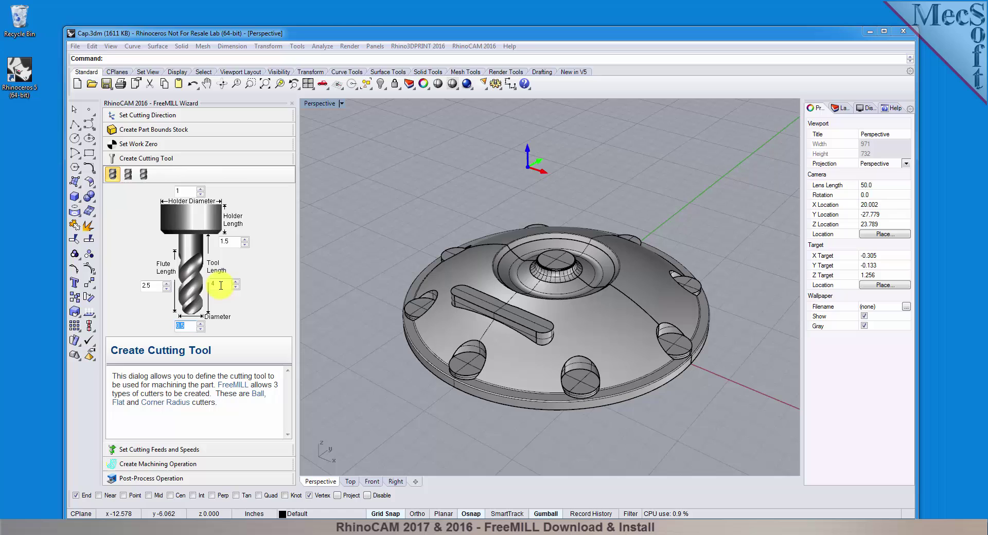
double_click(225, 241)
double_click(147, 287)
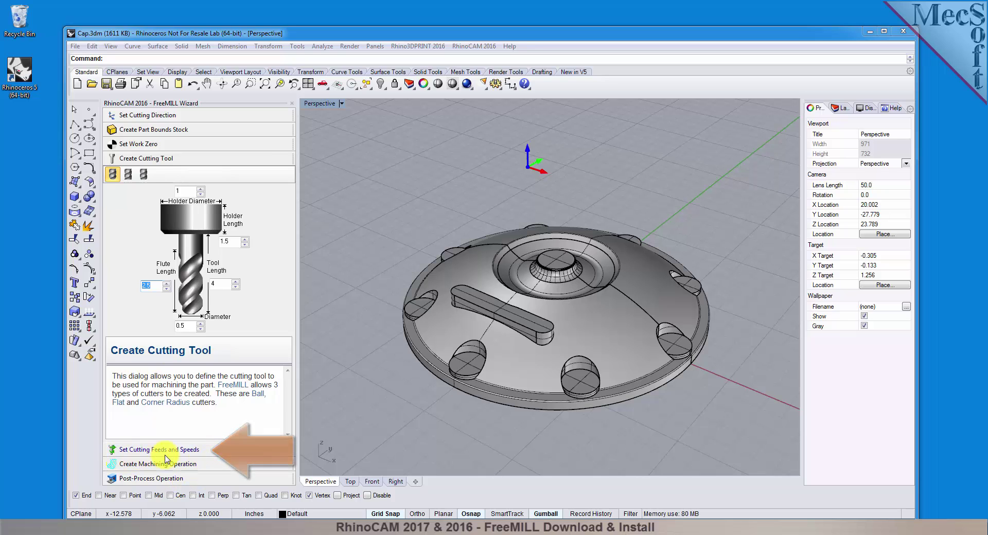
- Set spindle speed 24446 RPM, cut feed 14.667, and engage and retract feeds 11 in/min
left_click(206, 454)
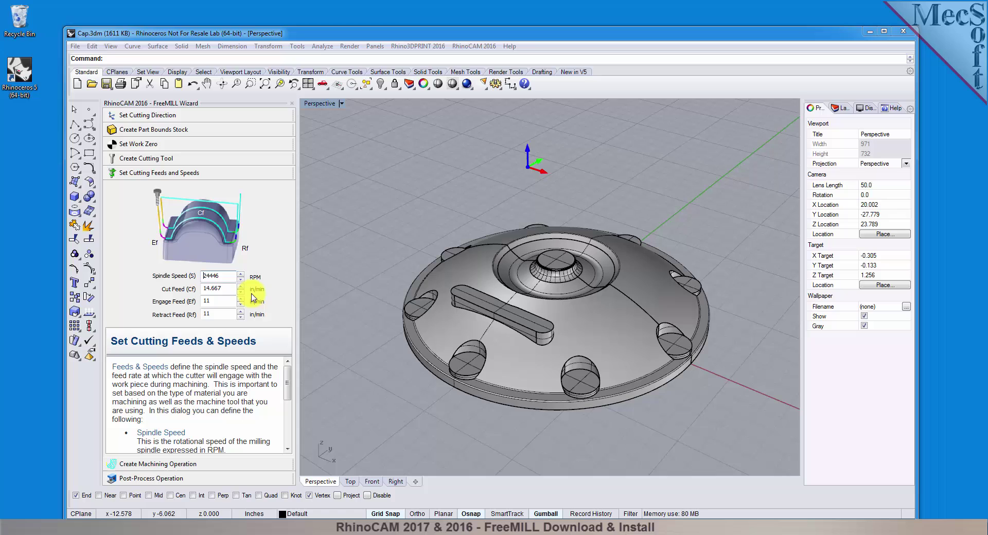
left_click_drag(229, 276, 193, 315)
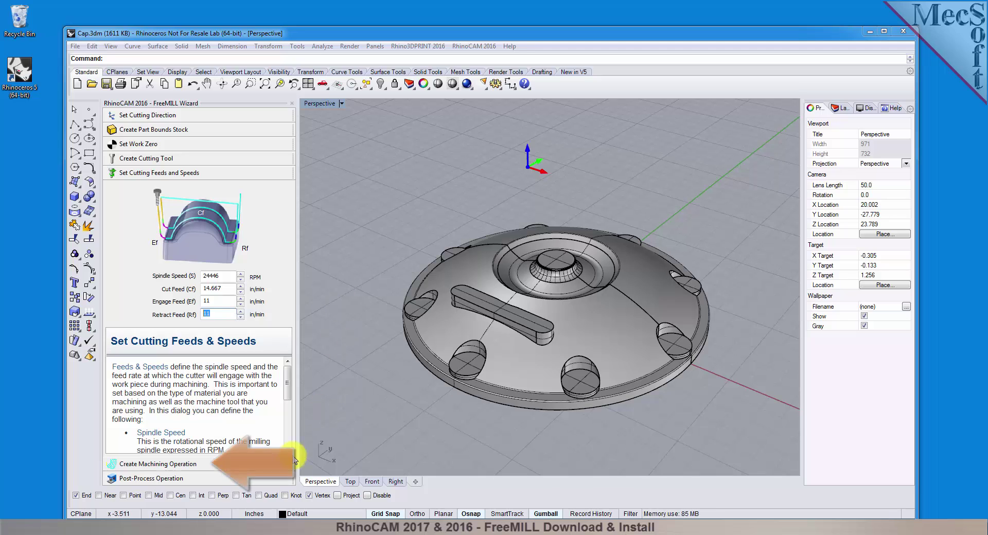
- Give the machining operation a 0.05 step distance, cutting along X
left_click(194, 465)
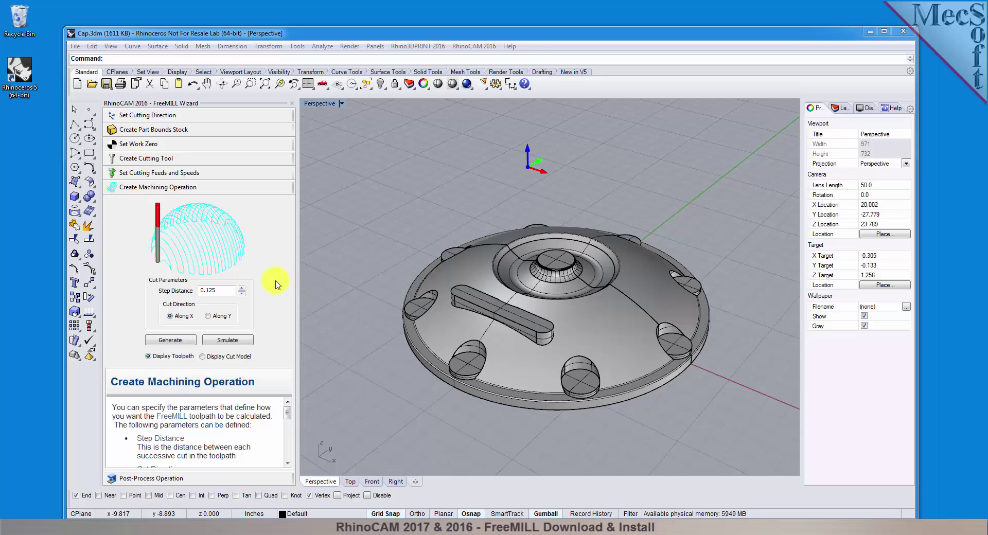
left_click_drag(225, 291, 182, 294)
type("0")
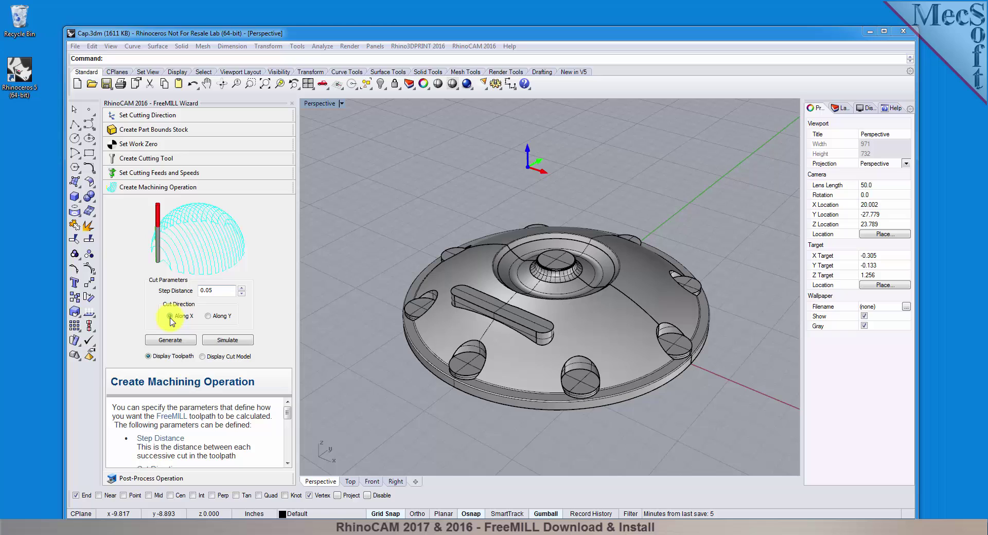
- Generate the toolpath over the cap and inspect it in the Perspective viewport
left_click(187, 344)
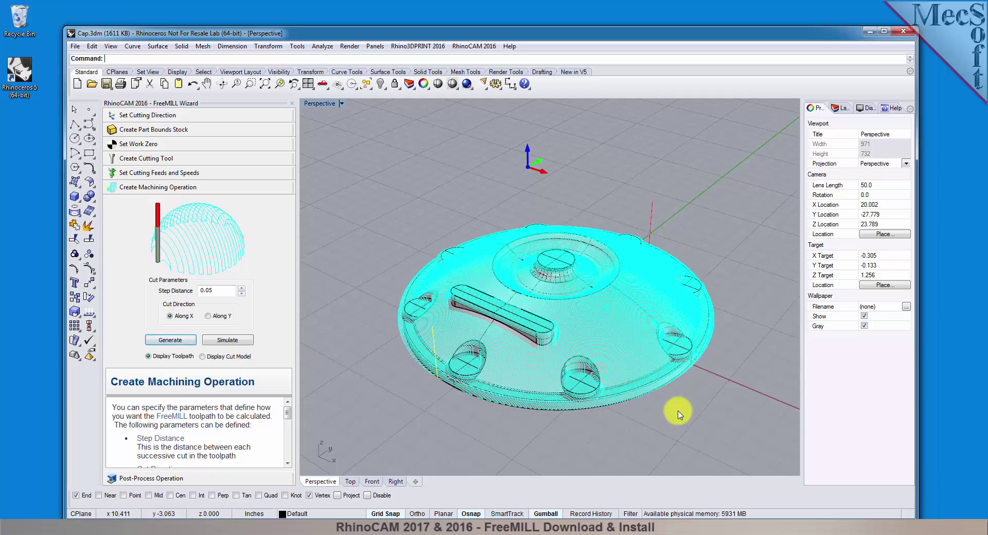
scroll(628, 399, "up", 2)
scroll(628, 399, "up", 6)
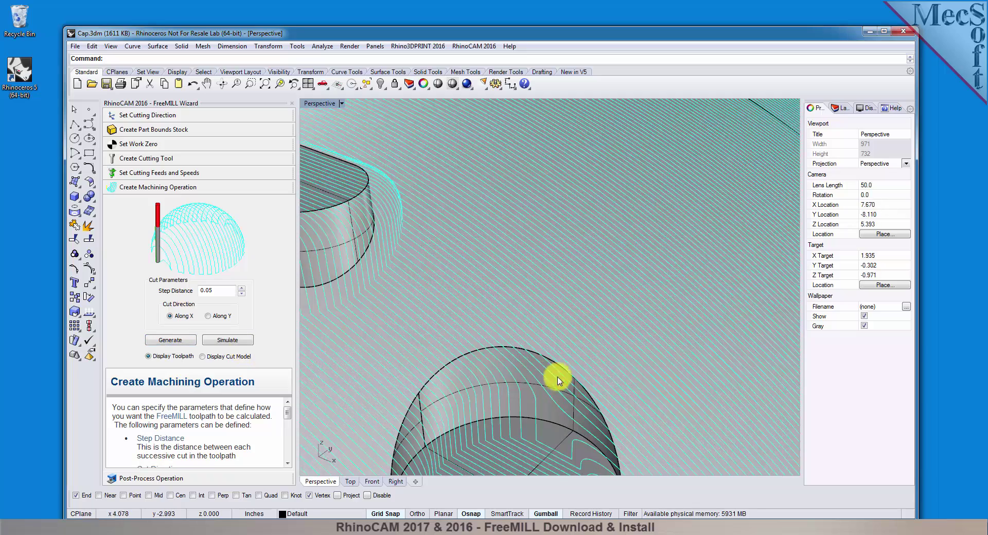
scroll(581, 361, "down", 5)
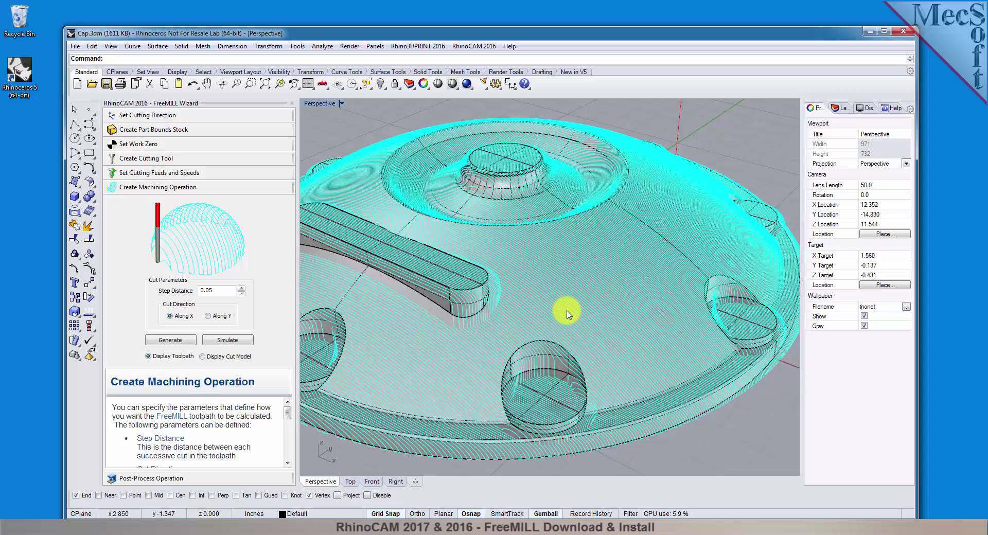
right_click_drag(657, 313, 571, 289)
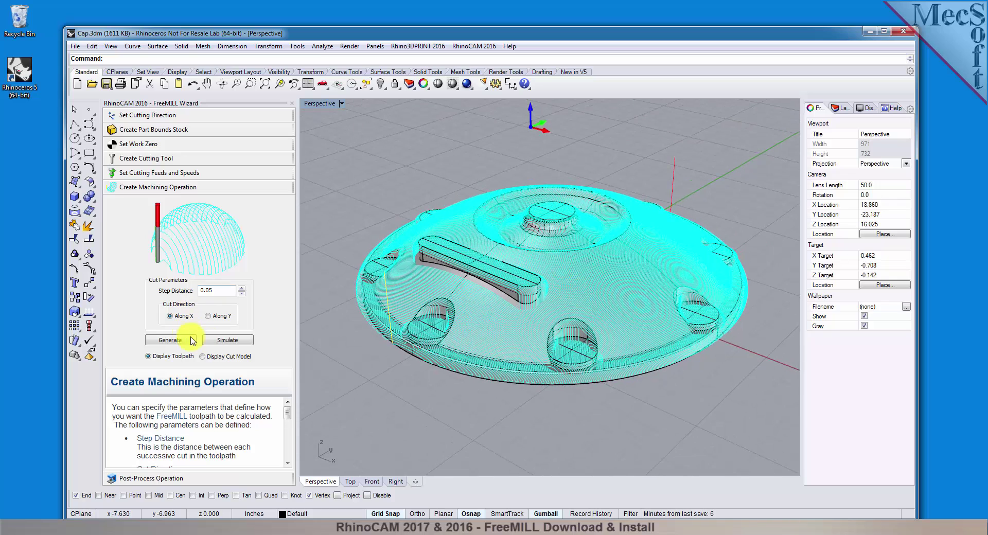
- Simulate the toolpath cutting the cap, inspect the cut stock, then redisplay the toolpath
left_click(228, 340)
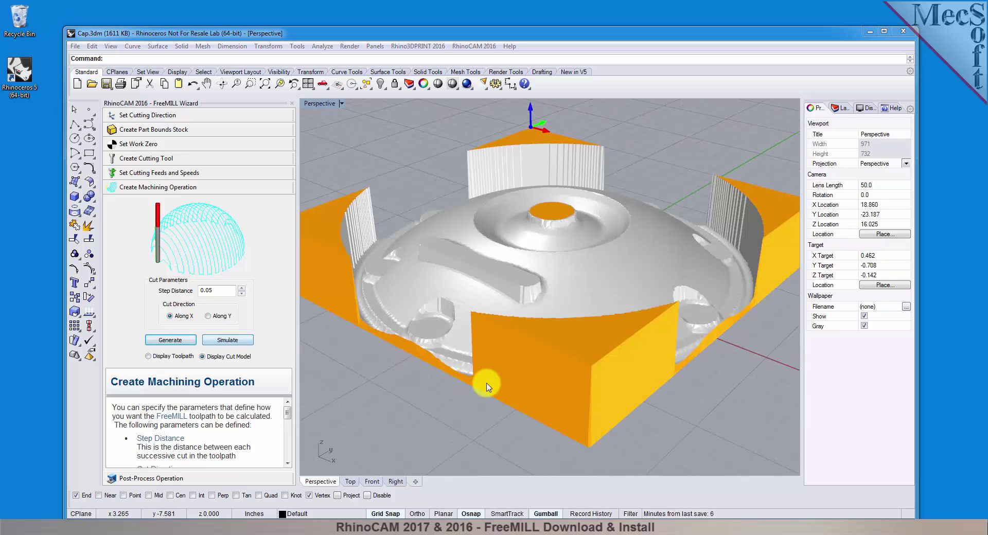
mouse_move(486, 379)
right_mouse_down()
mouse_move(468, 379)
mouse_move(432, 432)
mouse_move(433, 377)
mouse_move(492, 379)
right_mouse_up()
left_click(169, 363)
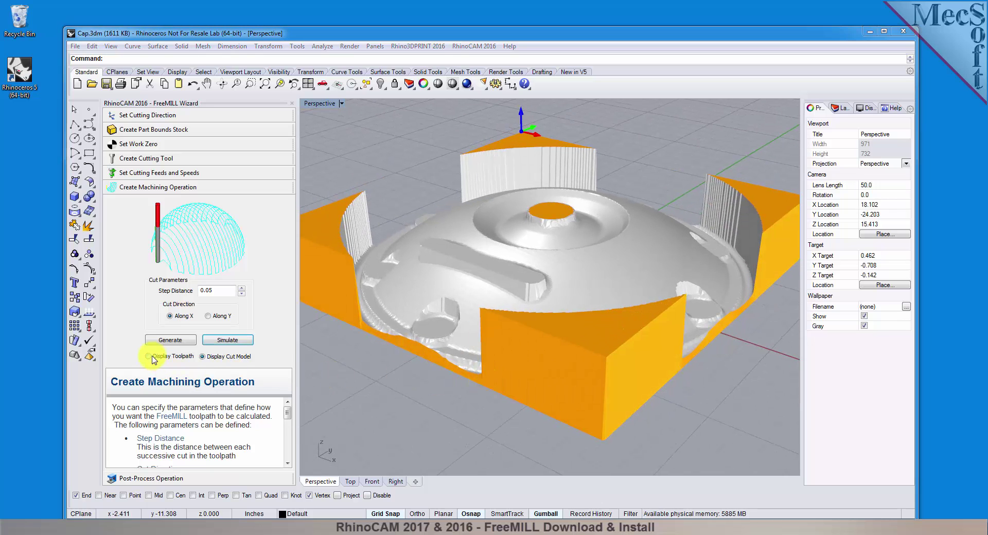
left_click(210, 358)
left_click(159, 359)
mouse_move(600, 316)
right_mouse_down()
mouse_move(586, 331)
mouse_move(593, 315)
right_mouse_up()
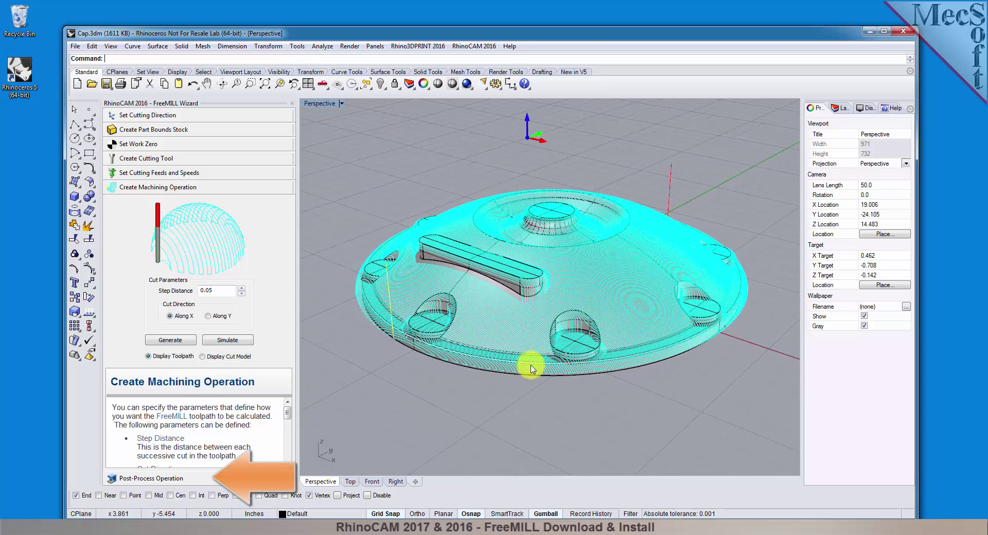
- Pick Haas from the post-processor list under Post-Process Operation
left_click(185, 480)
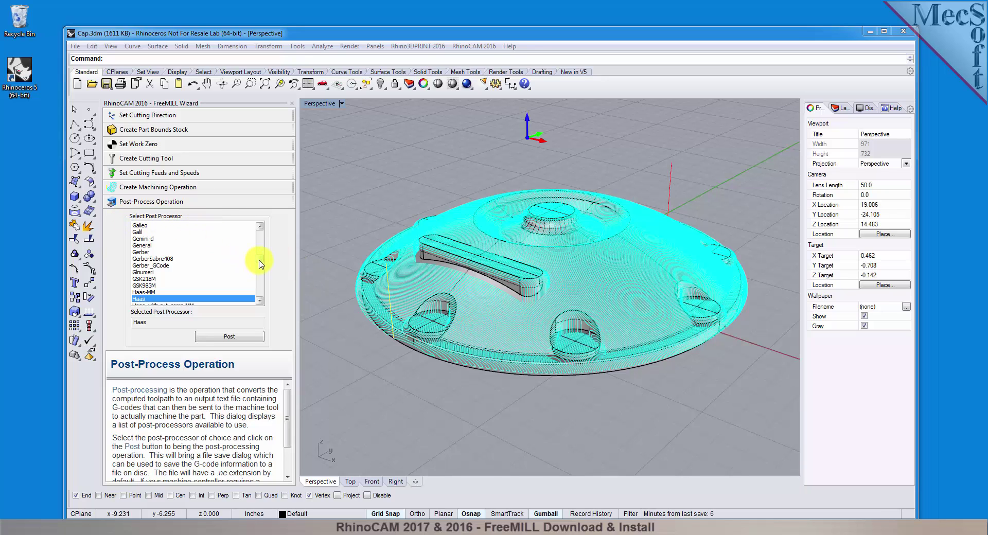
mouse_move(260, 259)
left_mouse_down()
mouse_move(262, 238)
mouse_move(263, 278)
mouse_move(260, 259)
left_mouse_up()
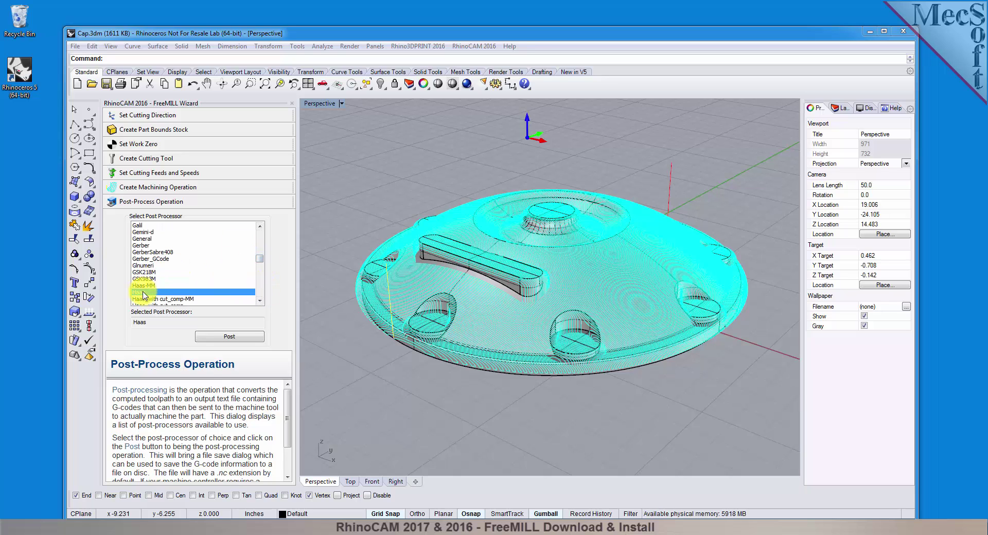
- Post the toolpath to G-code saved as Cap.nc
left_click(244, 339)
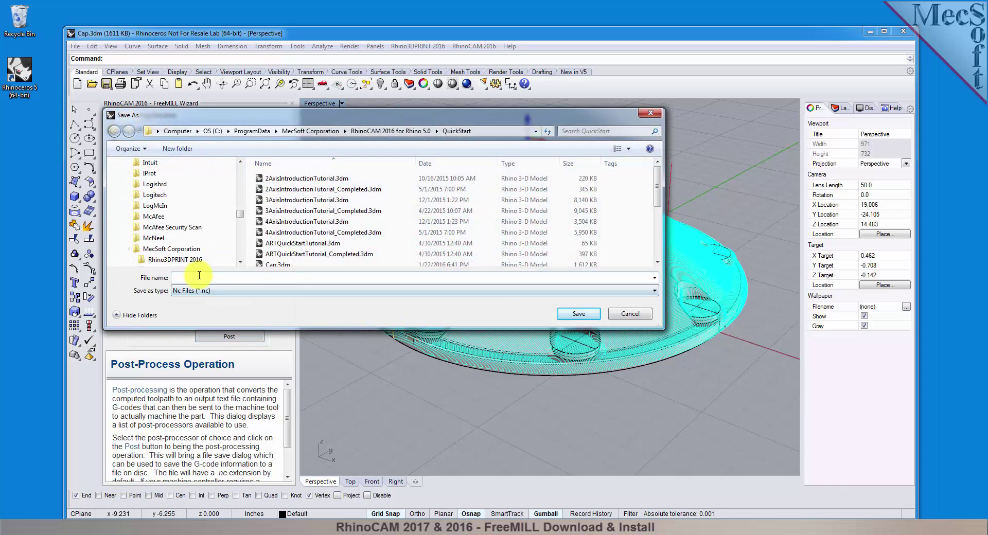
type("Cap")
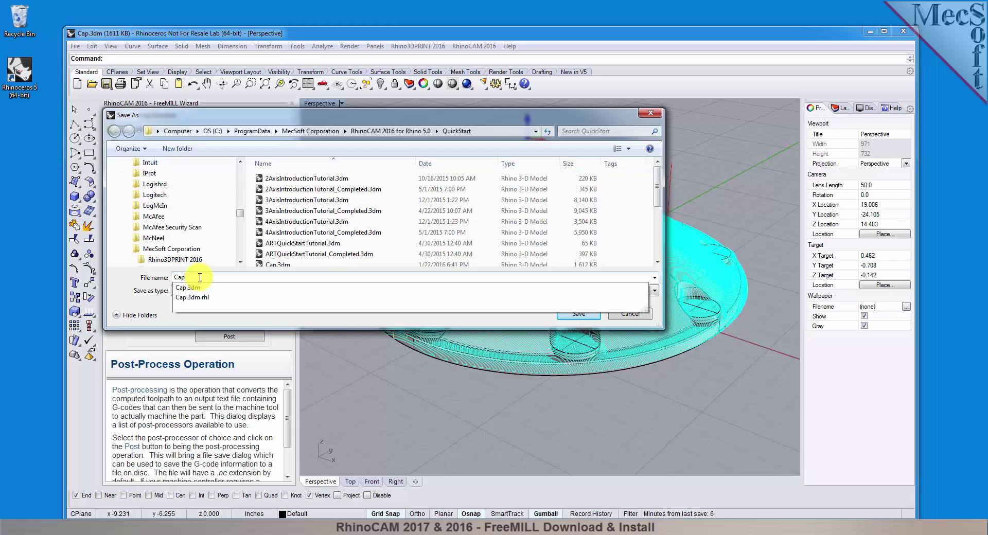
type(".nc")
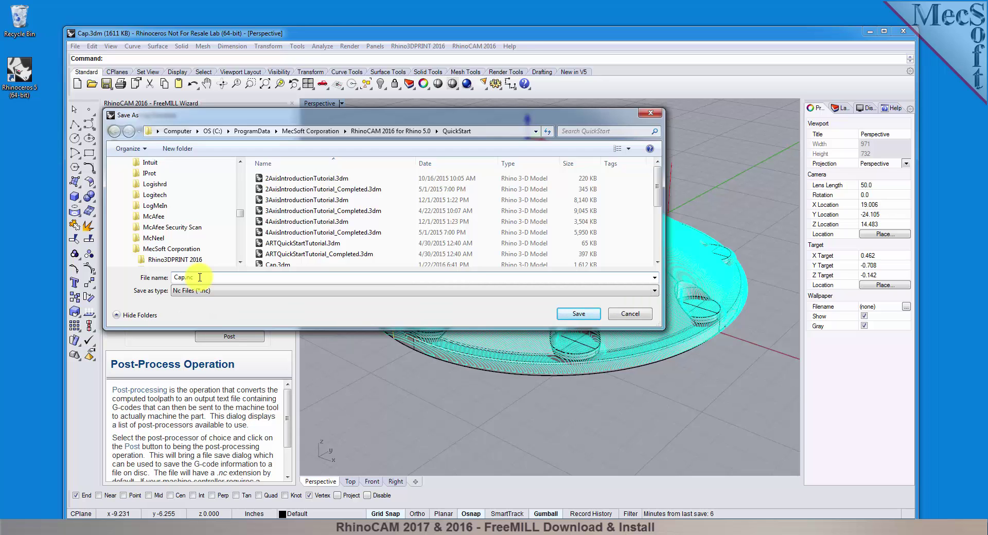
left_click(578, 314)
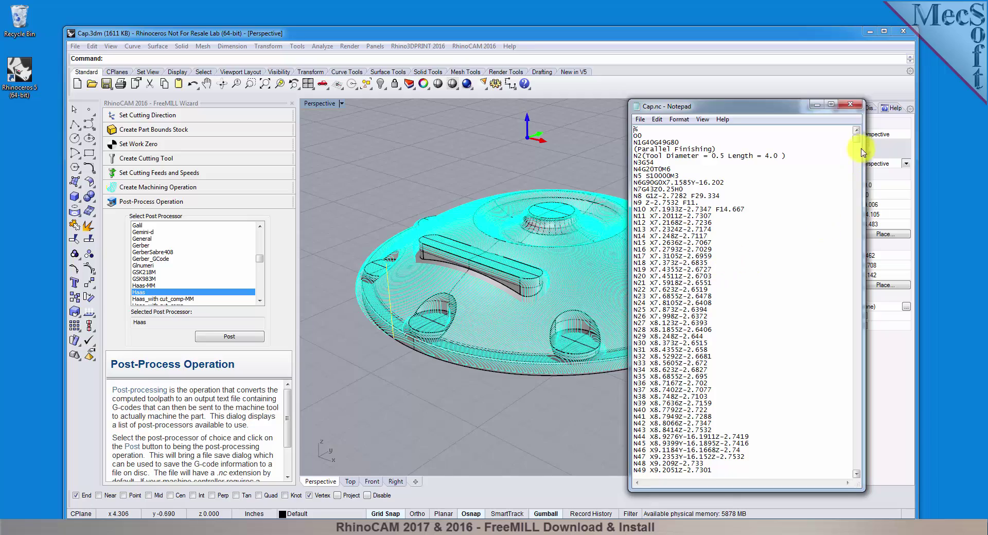
mouse_move(858, 145)
left_mouse_down()
mouse_move(862, 348)
mouse_move(869, 132)
left_mouse_up()
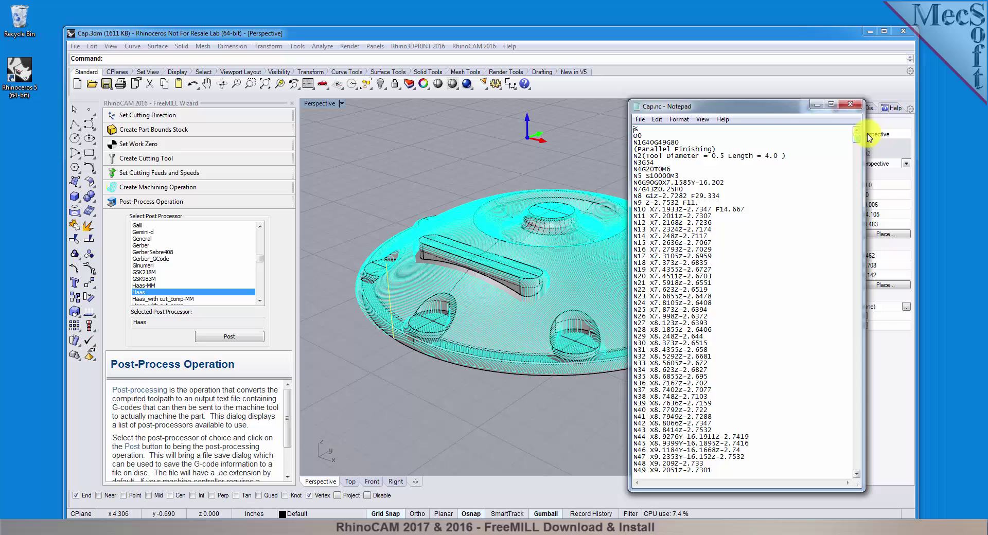
left_click_drag(678, 357, 712, 359)
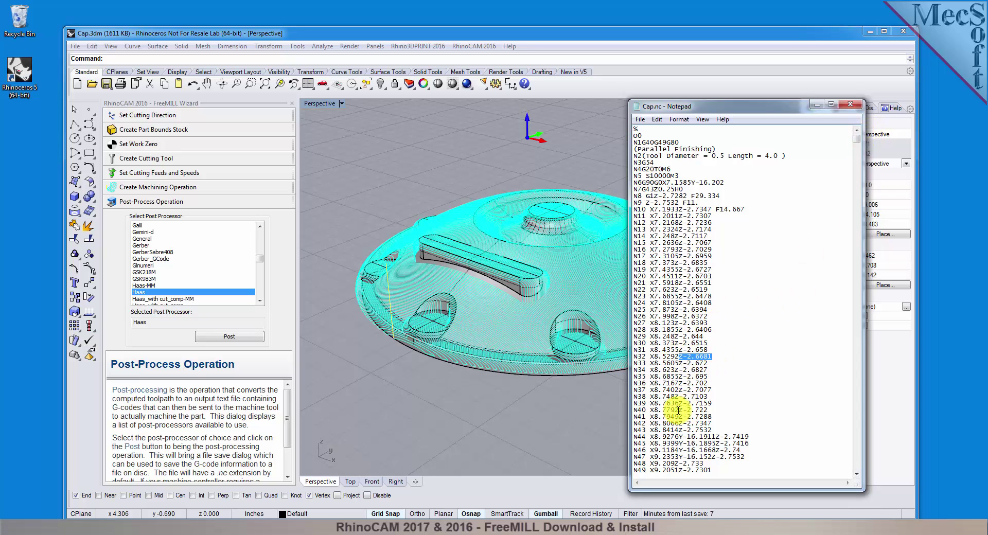
left_click_drag(678, 410, 709, 410)
scroll(728, 278, "down", 4)
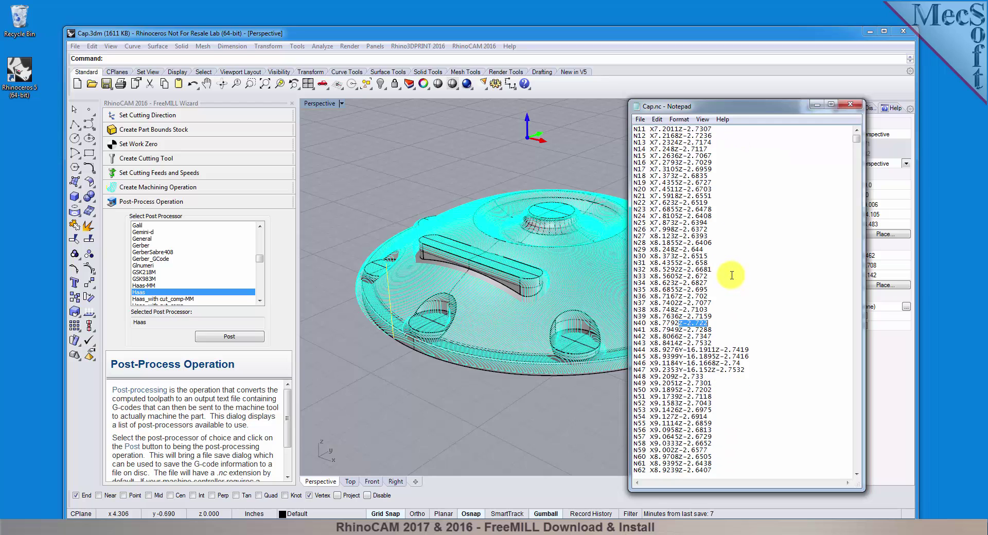
scroll(732, 275, "down", 7)
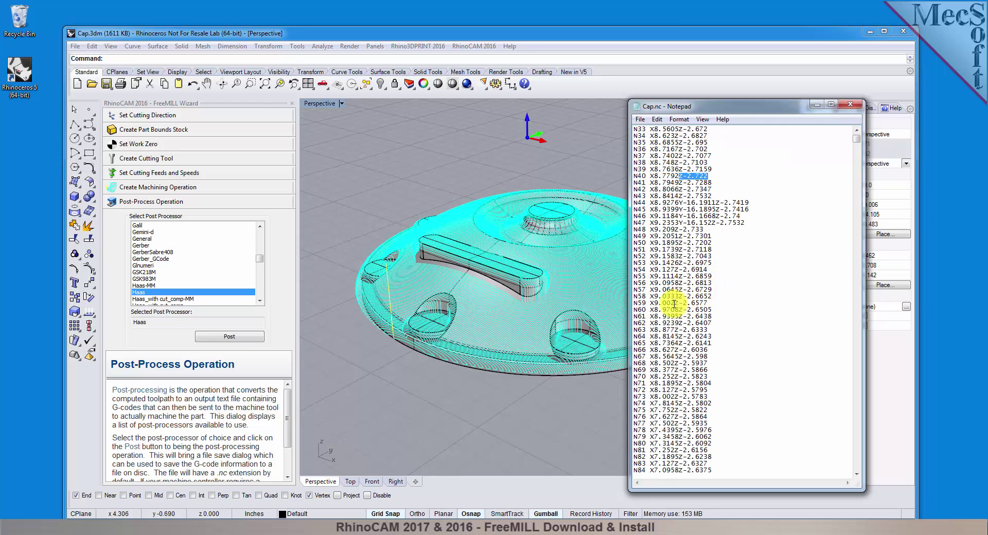
left_click_drag(675, 303, 717, 303)
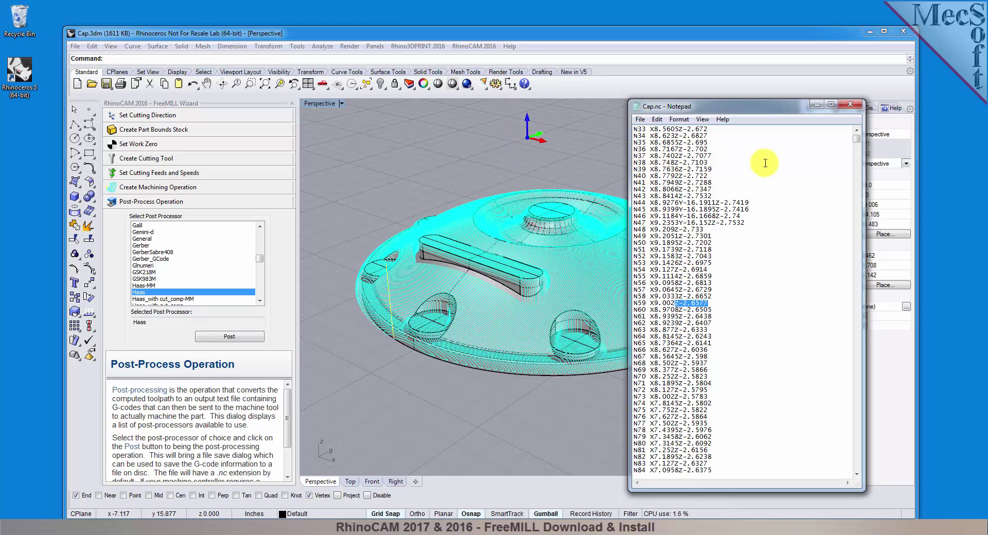
left_click(857, 132)
left_click_drag(857, 133, 857, 132)
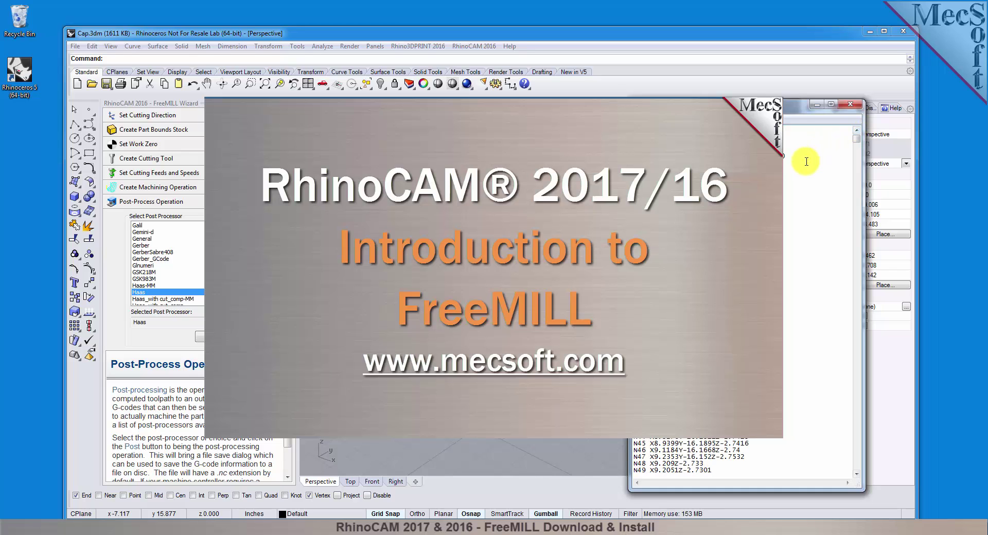